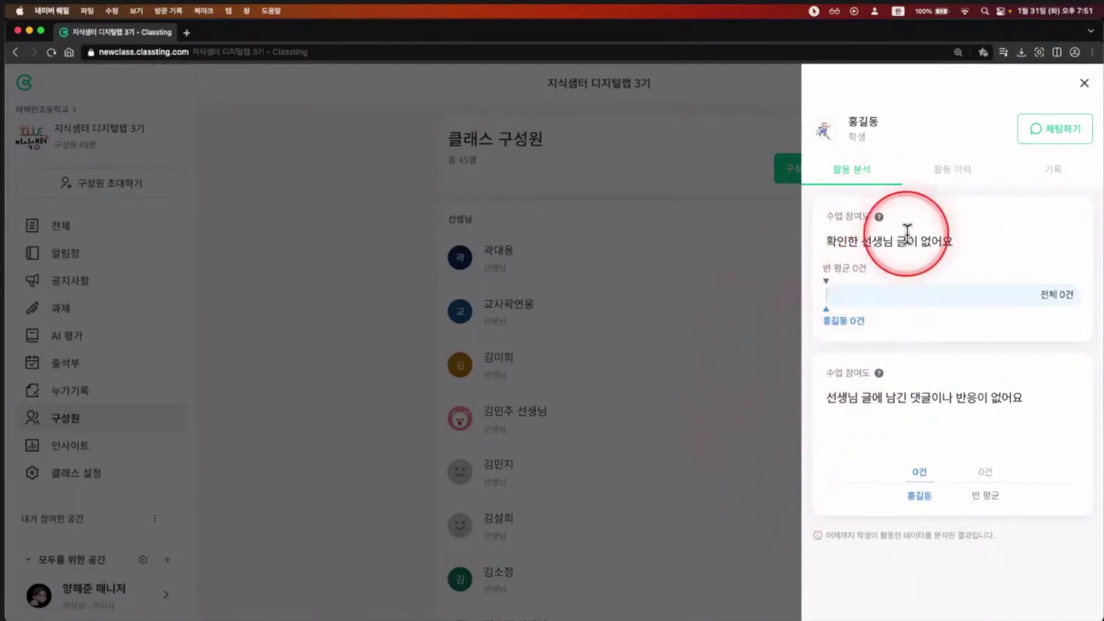
Step: Review the student's activity history (활동 이력), from the latest assignment submissions to the oldest entries
{"action": "left_click", "coordinate": [954, 181]}
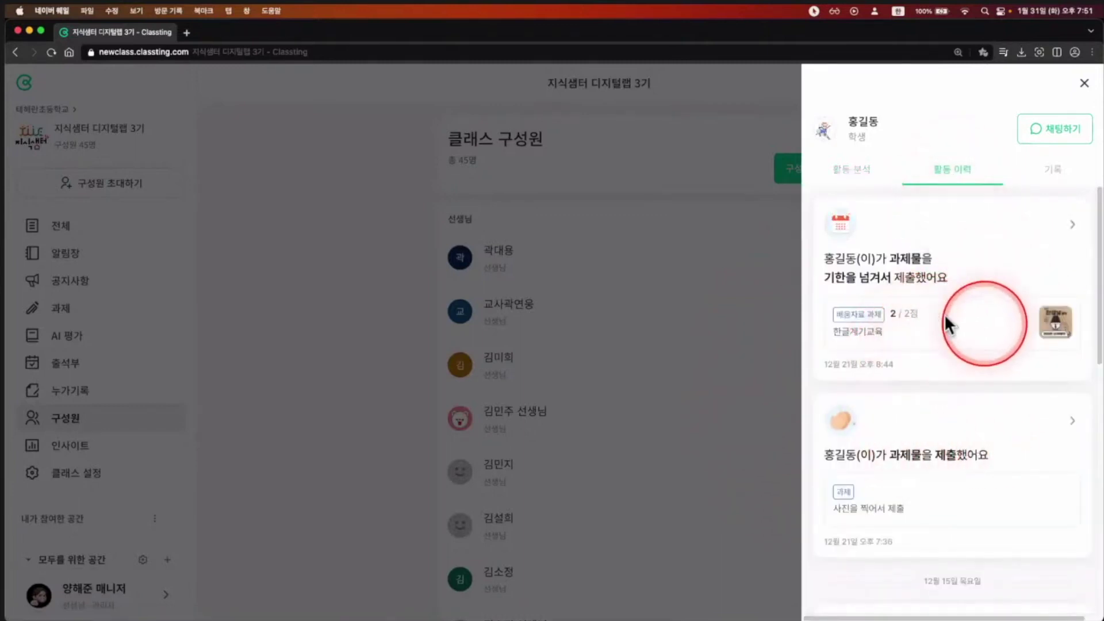
{"action": "scroll", "coordinate": [973, 321], "scroll_direction": "down", "scroll_amount": 3}
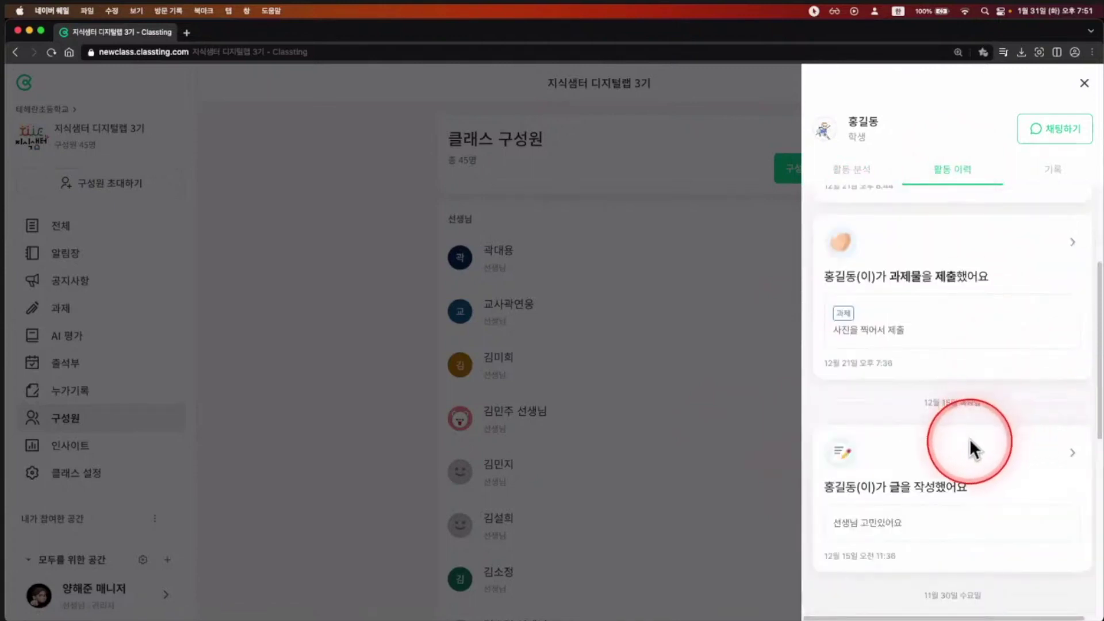
{"action": "scroll", "coordinate": [969, 442], "scroll_direction": "down", "scroll_amount": 5}
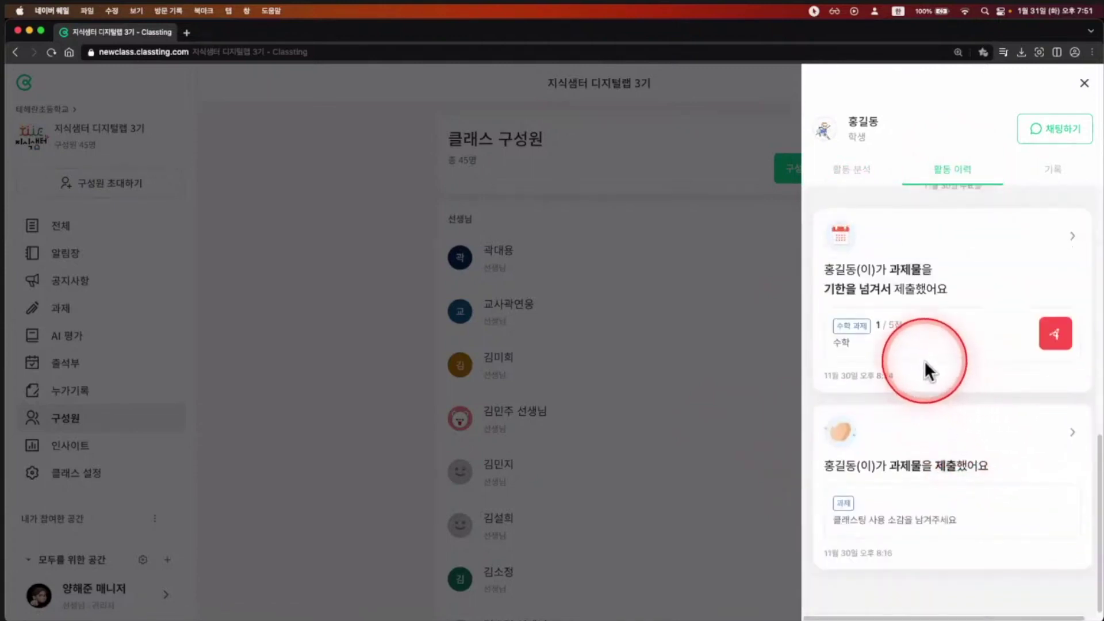
Step: Save a new record (기록) dated 1월 31일 reading "수업 참여에 적극적임" for the student and close the activity report
{"action": "left_click", "coordinate": [1047, 182]}
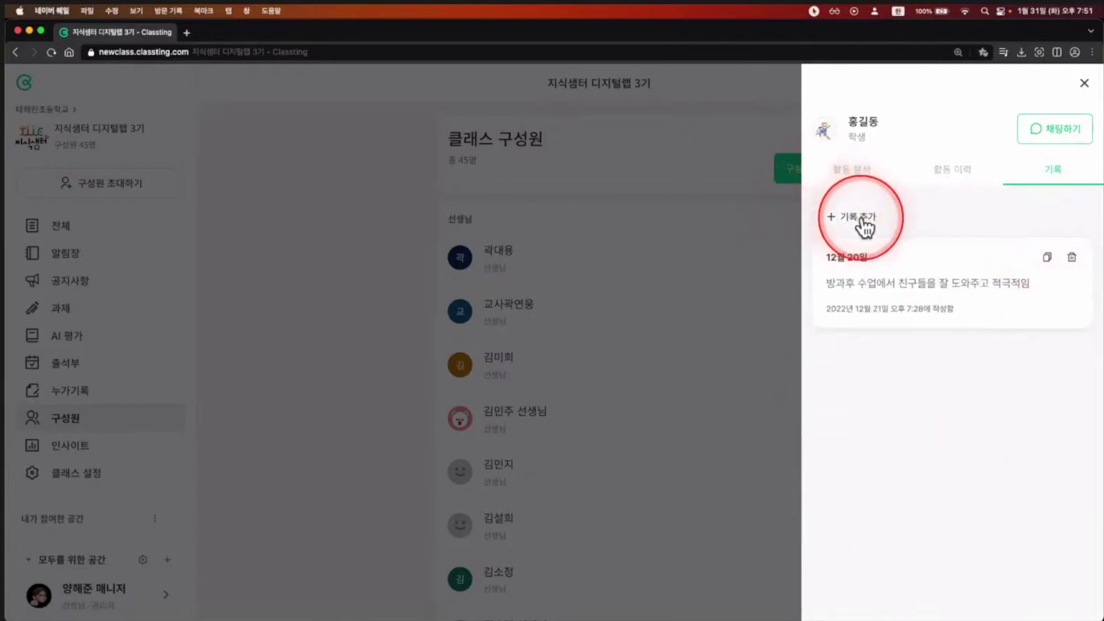
{"action": "left_click", "coordinate": [946, 182]}
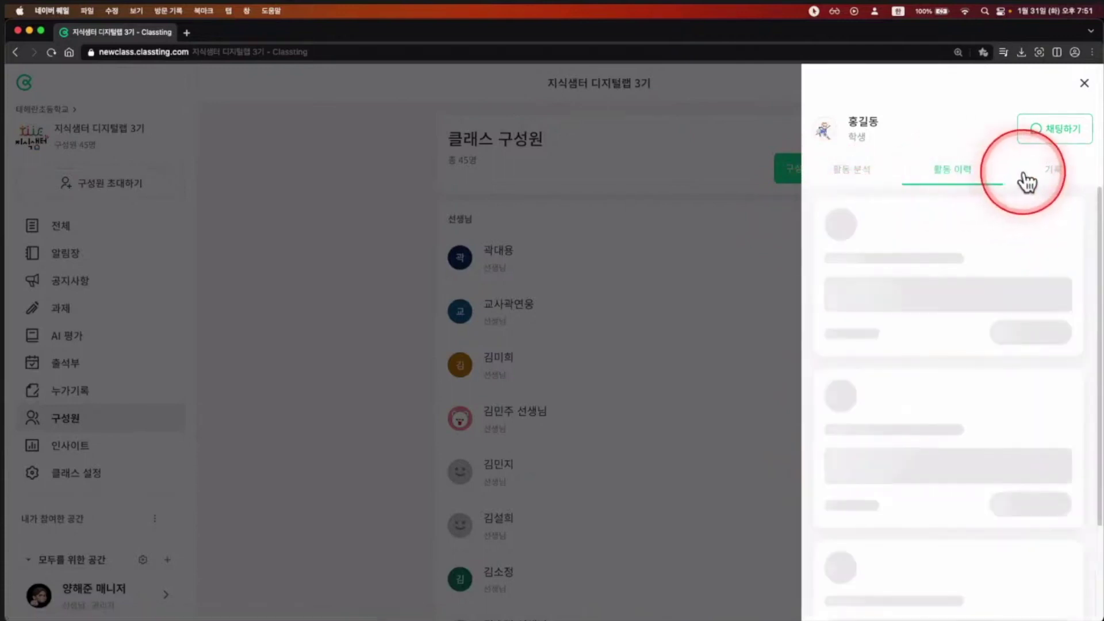
{"action": "left_click", "coordinate": [1043, 175]}
{"action": "left_click", "coordinate": [853, 216]}
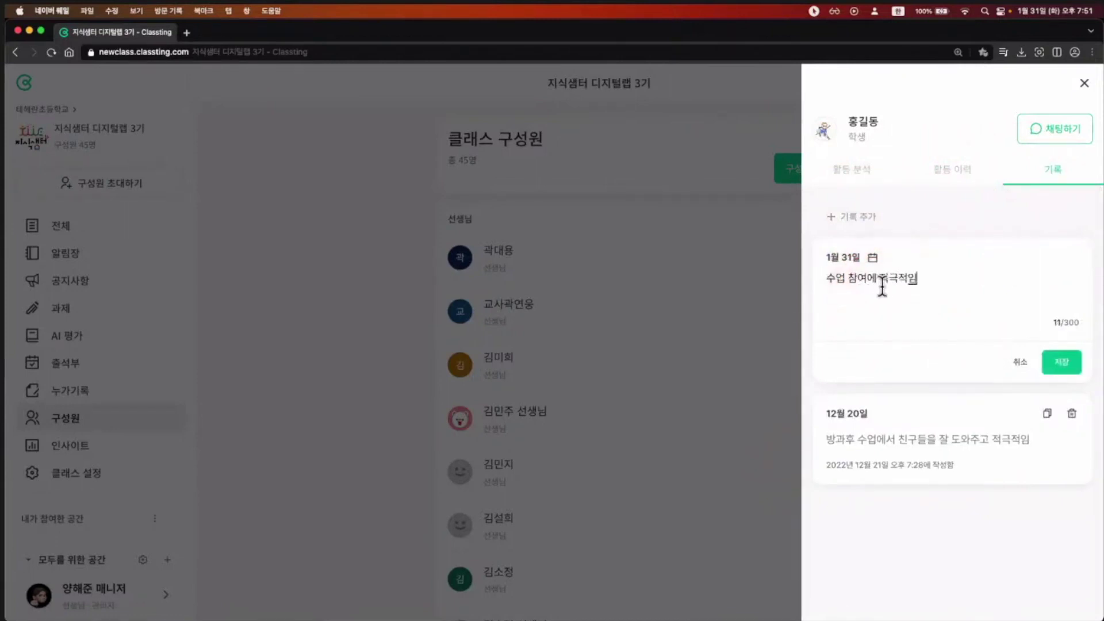
{"action": "left_click", "coordinate": [1053, 362]}
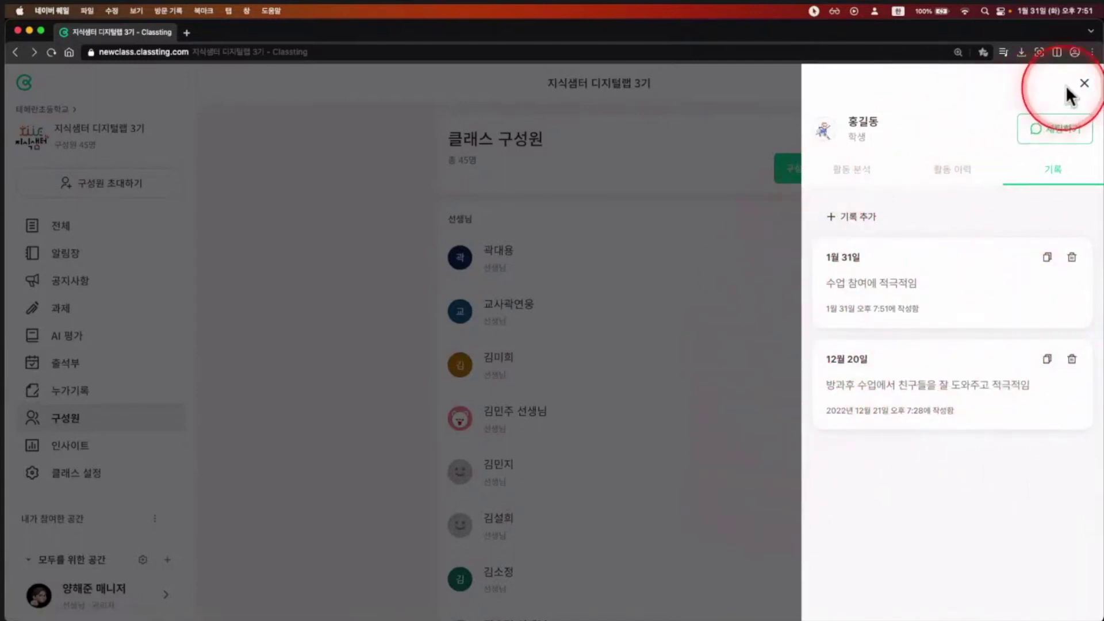
{"action": "left_click", "coordinate": [1084, 83]}
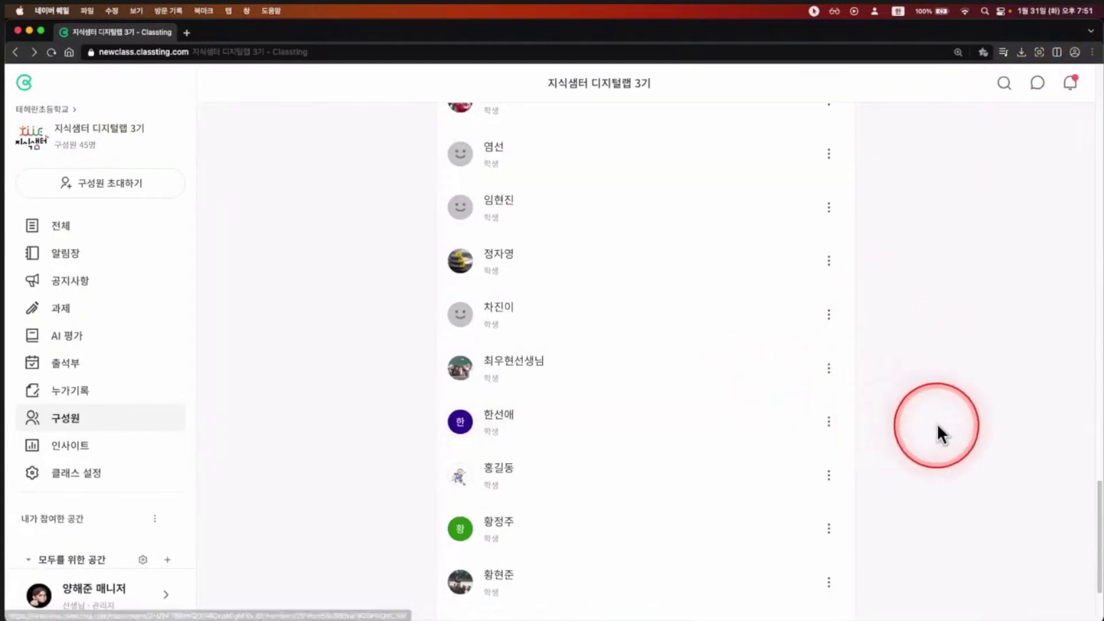
{"action": "scroll", "coordinate": [888, 436], "scroll_direction": "down", "scroll_amount": 3}
{"action": "left_click", "coordinate": [826, 352]}
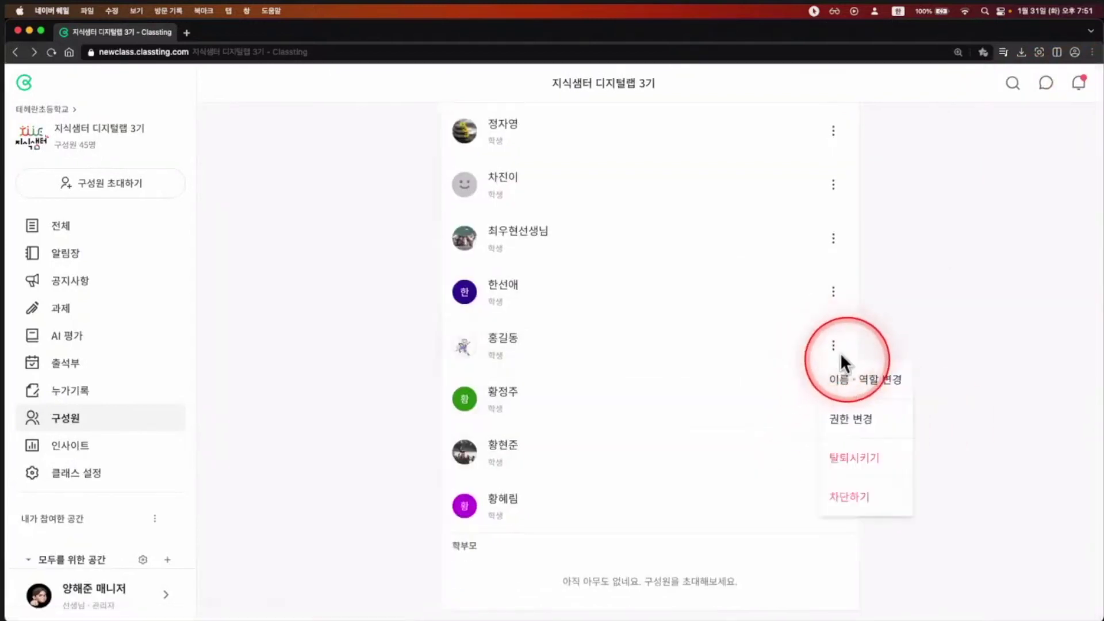
{"action": "left_click", "coordinate": [891, 396]}
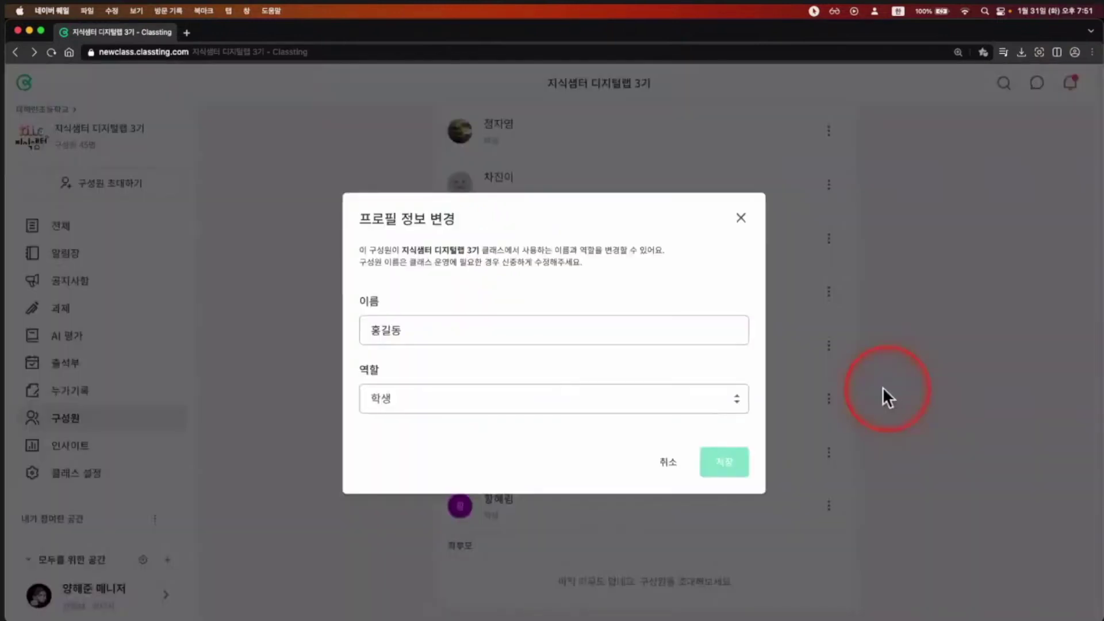
{"action": "left_click", "coordinate": [504, 408]}
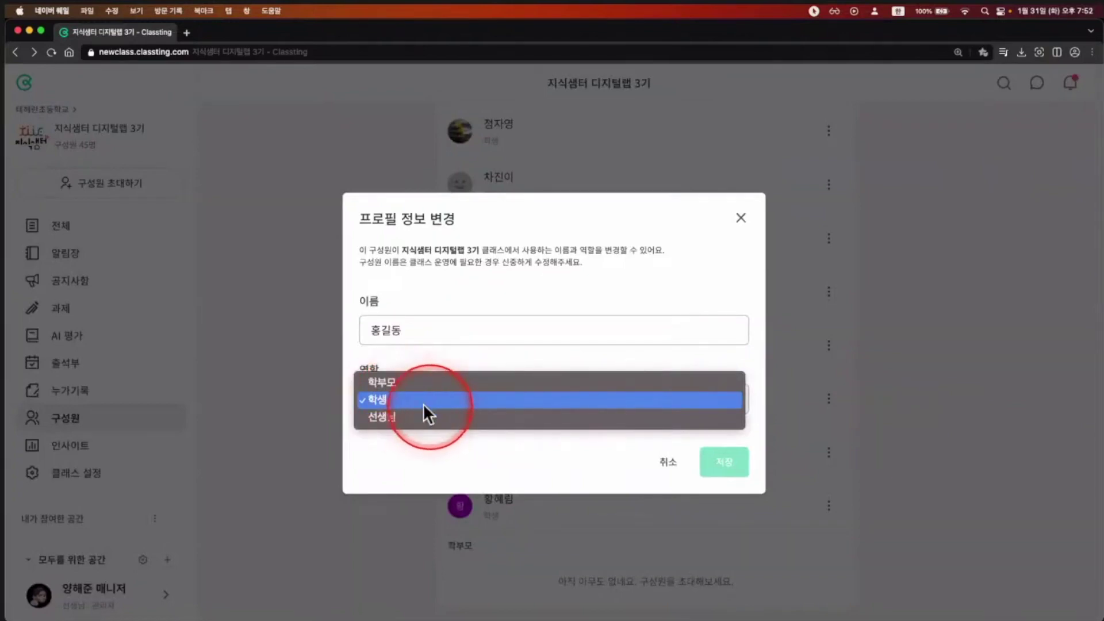
{"action": "left_click", "coordinate": [639, 481]}
{"action": "left_click", "coordinate": [424, 333]}
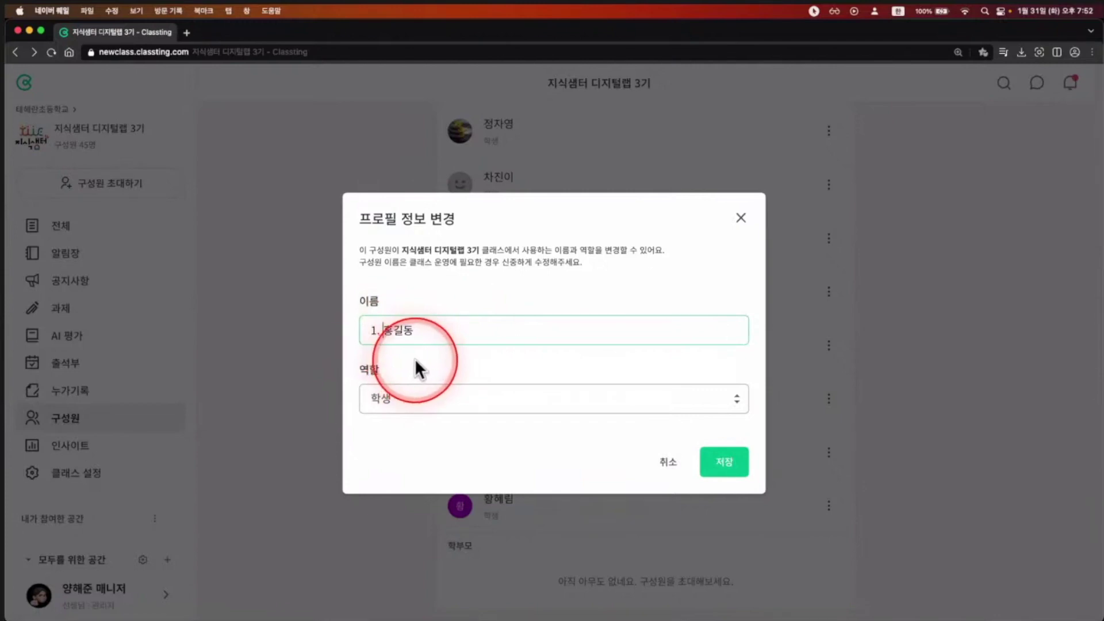
{"action": "left_click", "coordinate": [667, 461]}
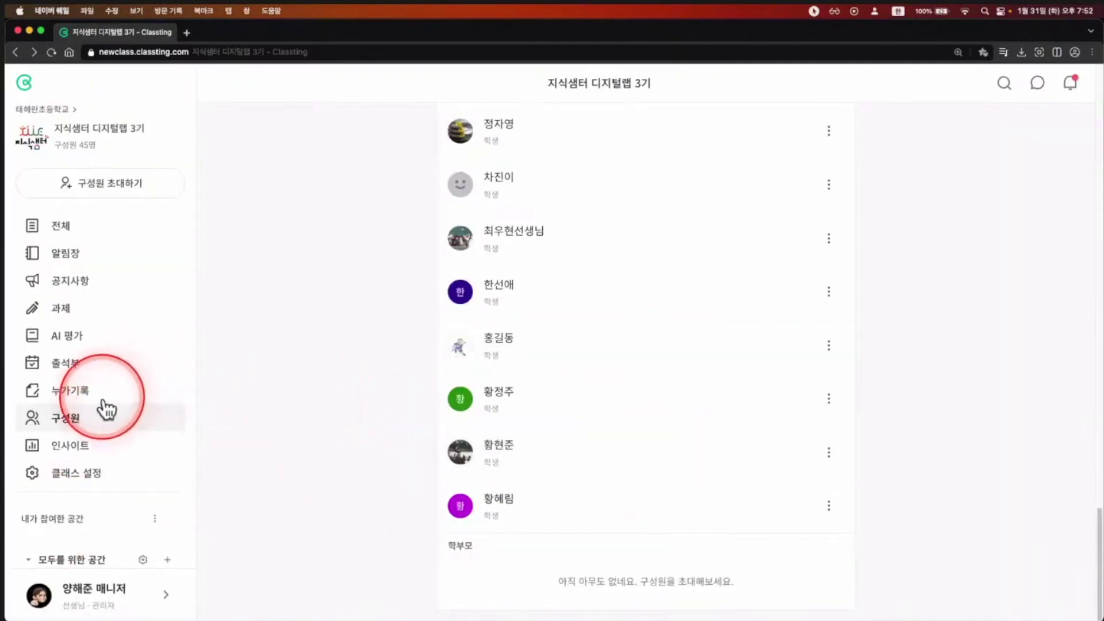
{"action": "mouse_move", "coordinate": [801, 369]}
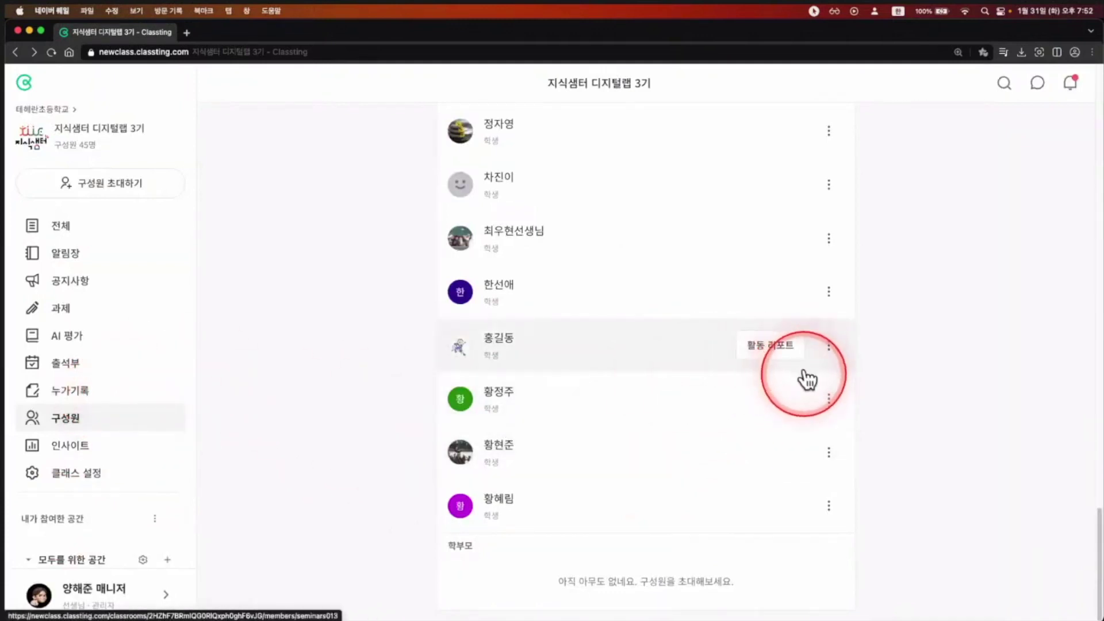
Step: In the cumulative records (누가기록), save the note "수학익힘 과제를 잘 마무리함" for the student who has the 12월 21일 record
{"action": "left_click", "coordinate": [102, 395]}
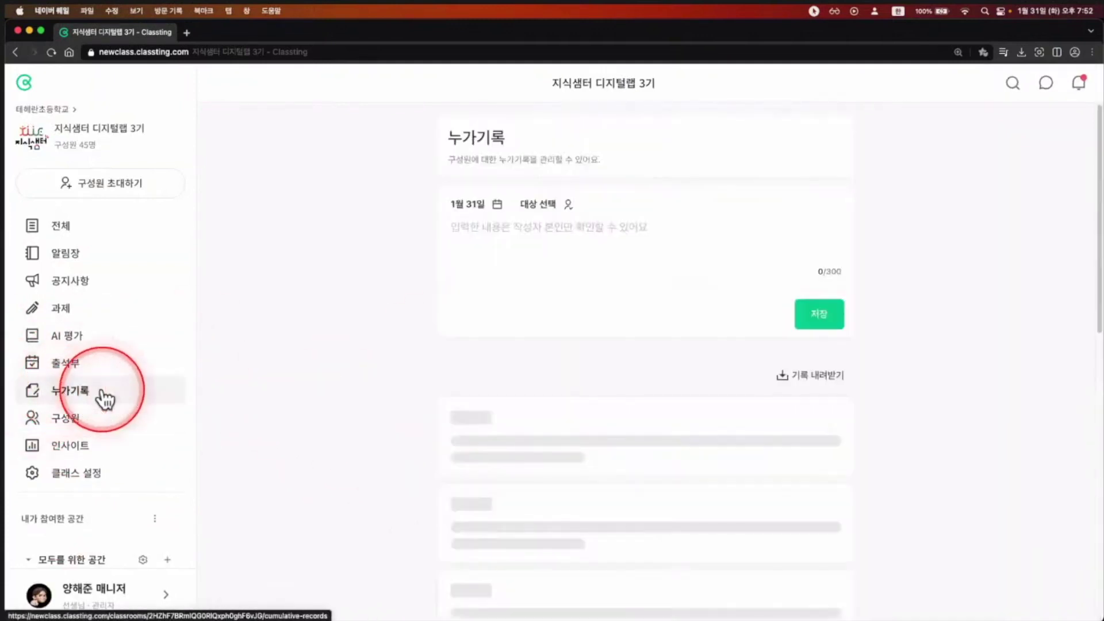
{"action": "scroll", "coordinate": [653, 474], "scroll_direction": "down", "scroll_amount": 3}
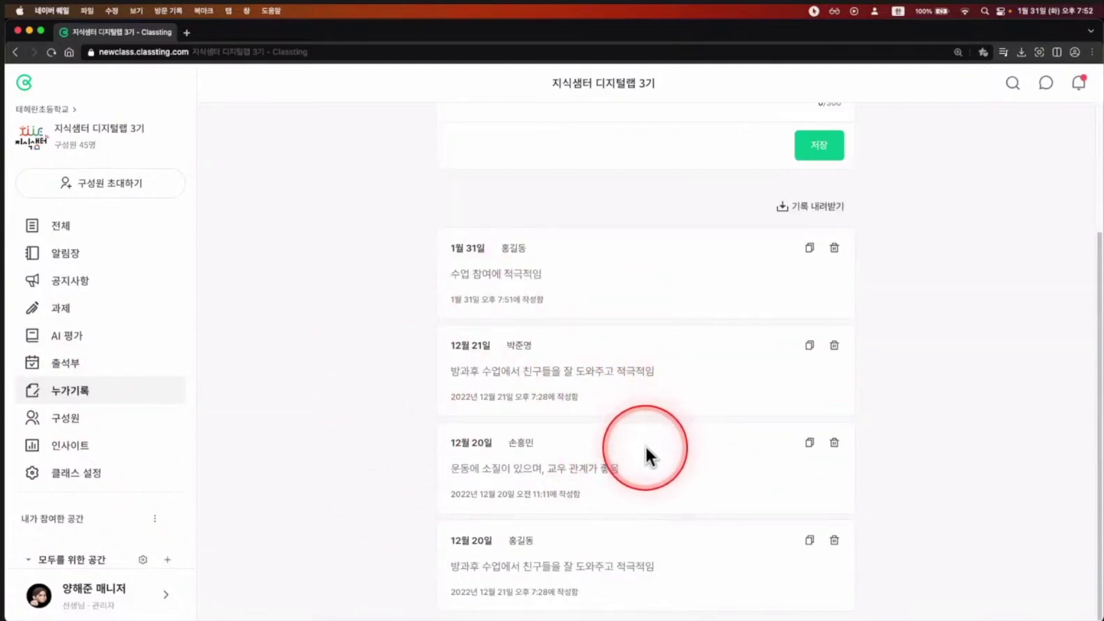
{"action": "scroll", "coordinate": [645, 446], "scroll_direction": "up", "scroll_amount": 3}
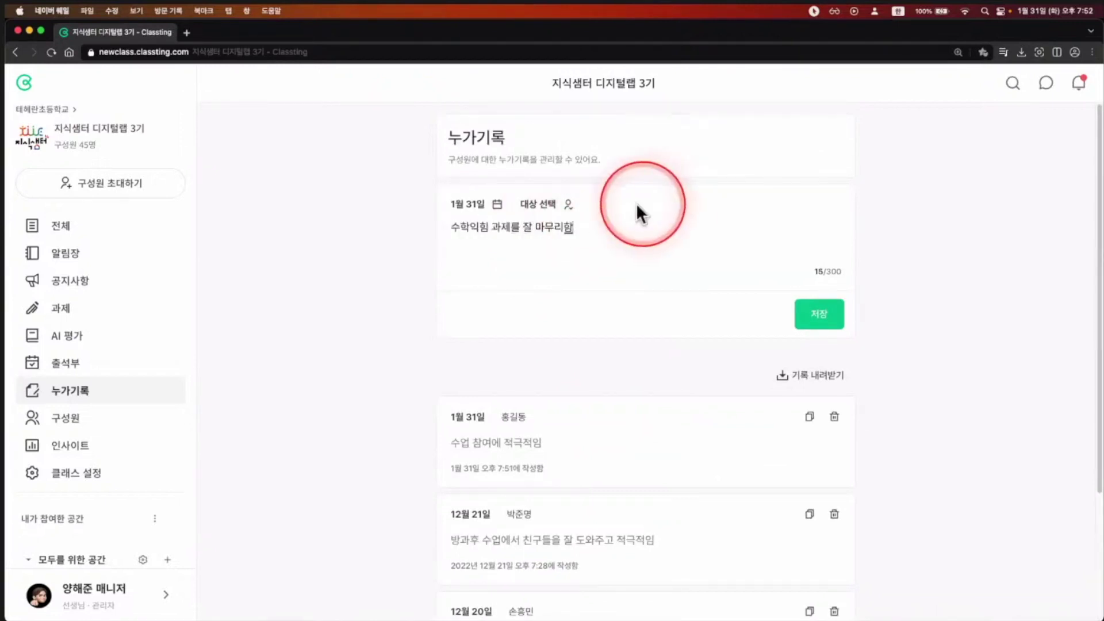
{"action": "left_click", "coordinate": [568, 205]}
{"action": "scroll", "coordinate": [621, 345], "scroll_direction": "down", "scroll_amount": 10}
{"action": "scroll", "coordinate": [625, 352], "scroll_direction": "up", "scroll_amount": 5}
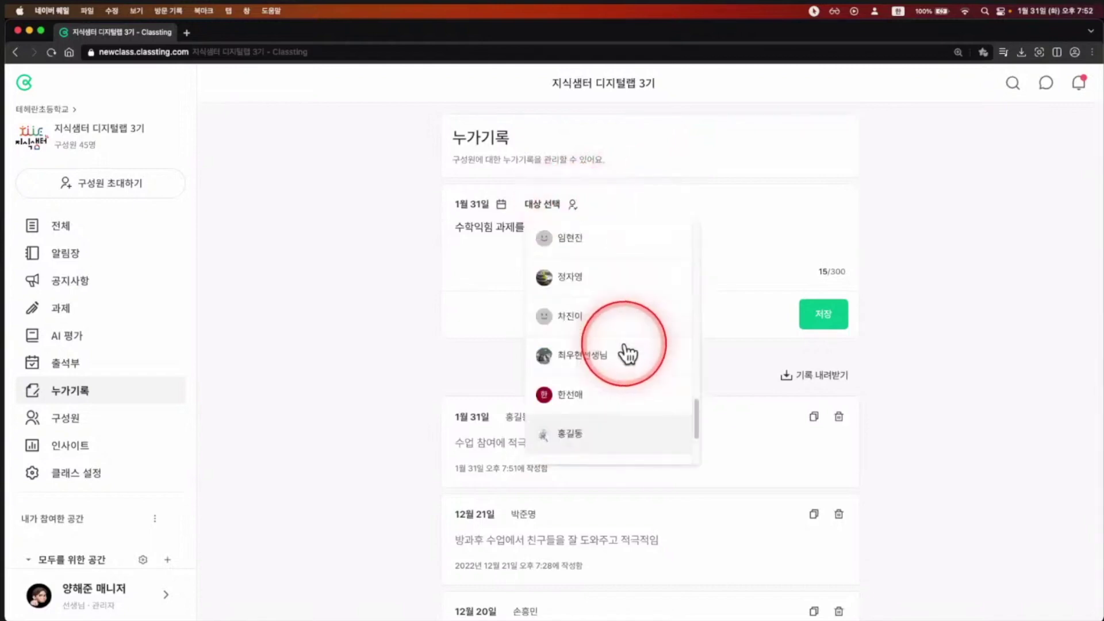
{"action": "left_click", "coordinate": [606, 320]}
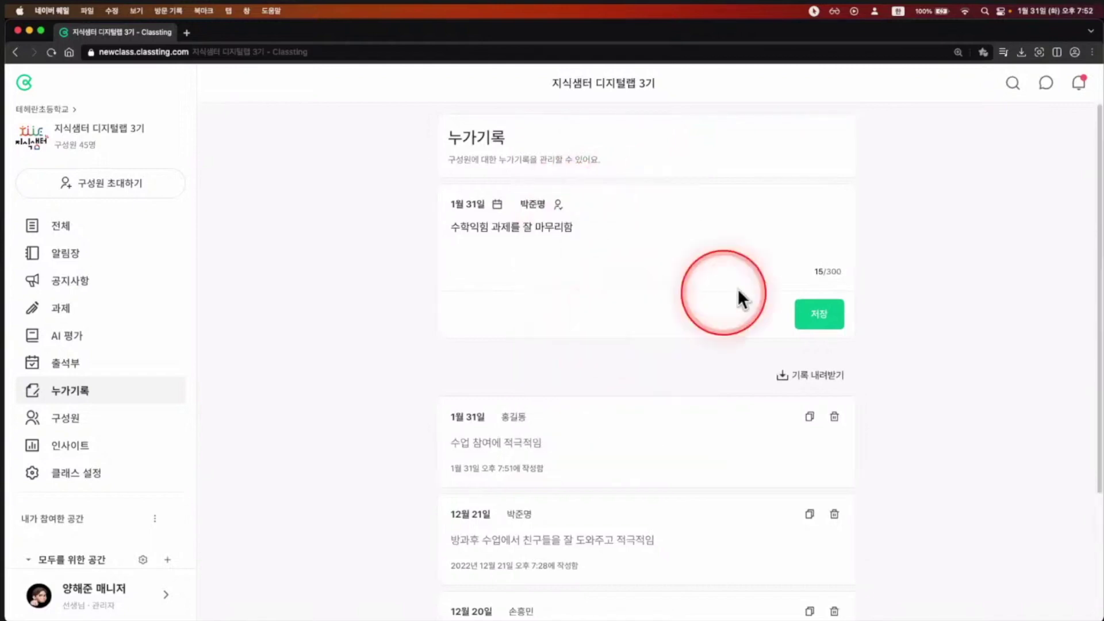
{"action": "left_click", "coordinate": [808, 314]}
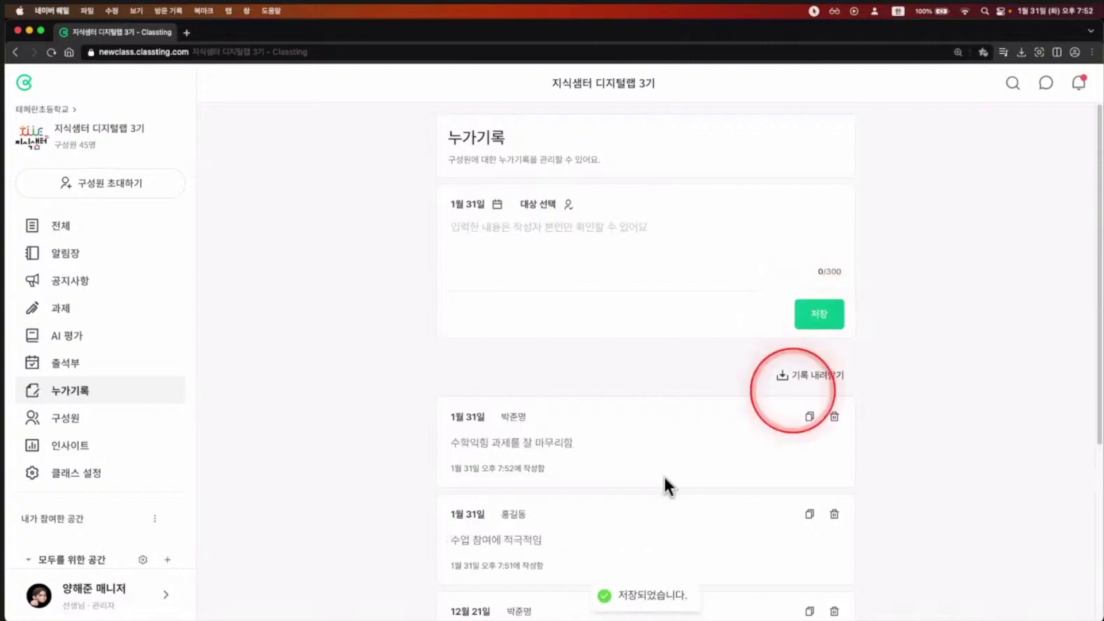
Step: Copy the 수학익힘 record and save its text as a new record for the student noted as "수업 참여에 적극적임"
{"action": "left_click", "coordinate": [810, 419]}
{"action": "left_click", "coordinate": [562, 242]}
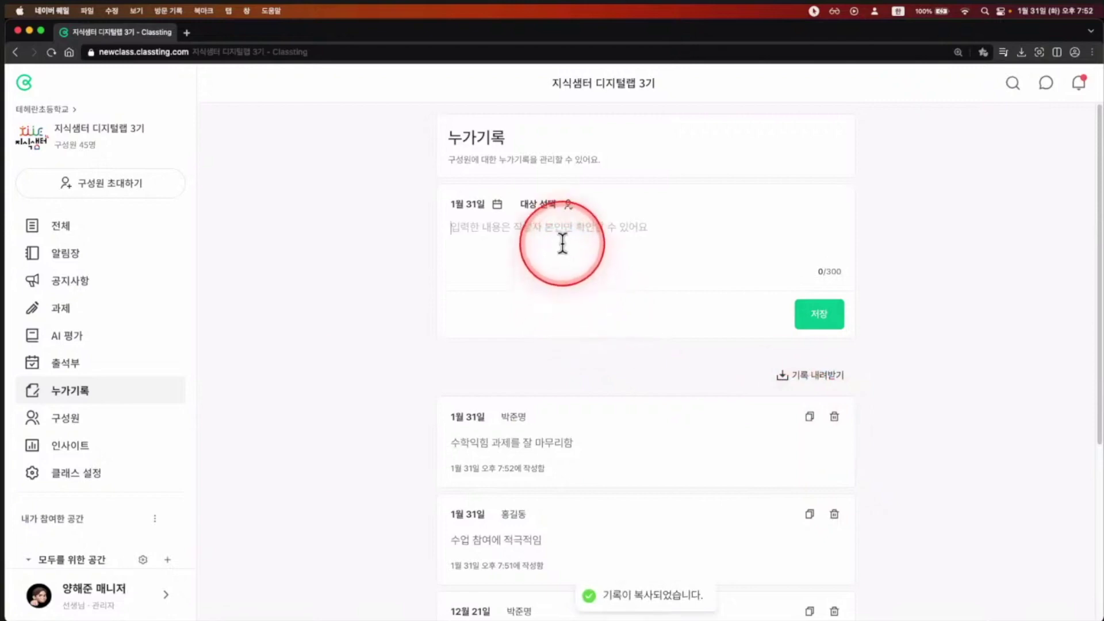
{"action": "key", "text": "super+v"}
{"action": "left_click", "coordinate": [565, 208]}
{"action": "scroll", "coordinate": [603, 339], "scroll_direction": "down", "scroll_amount": 10}
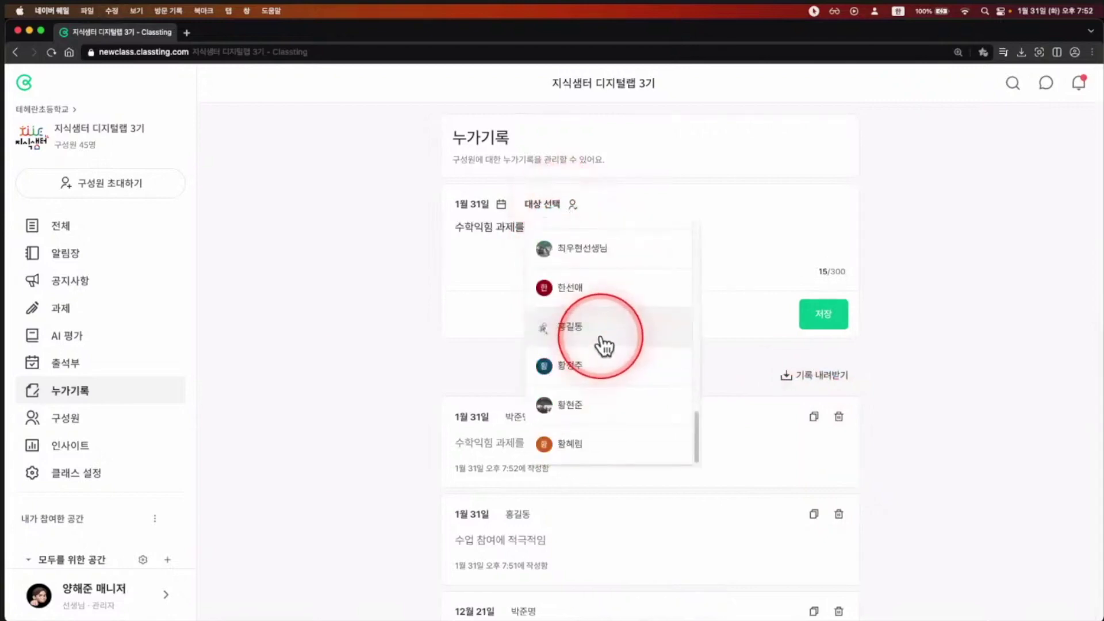
{"action": "left_click", "coordinate": [805, 317]}
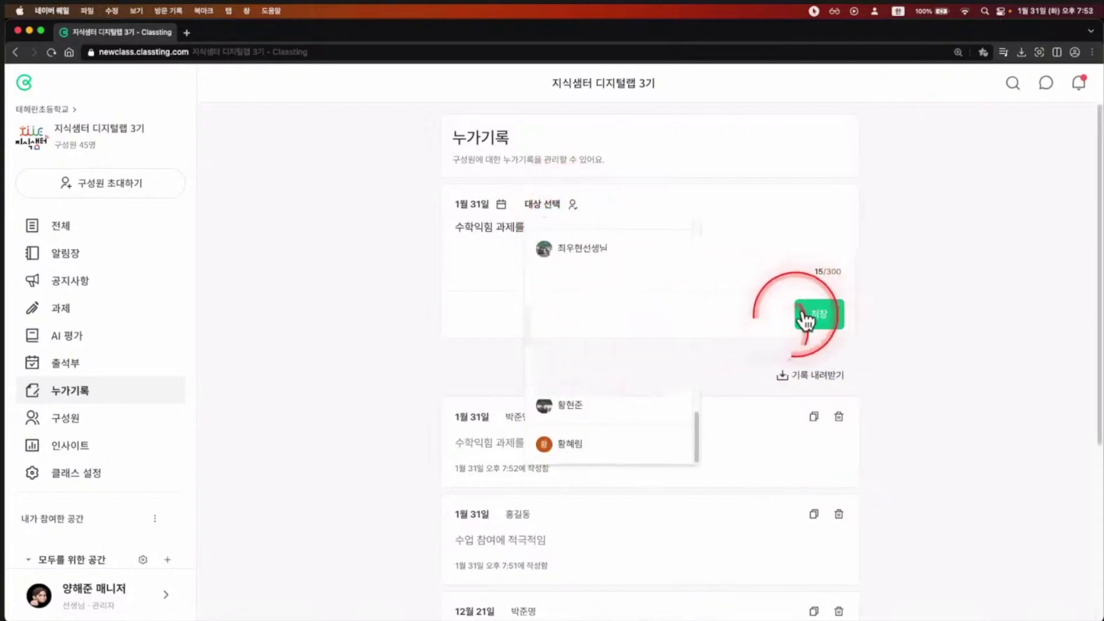
{"action": "left_click", "coordinate": [817, 322]}
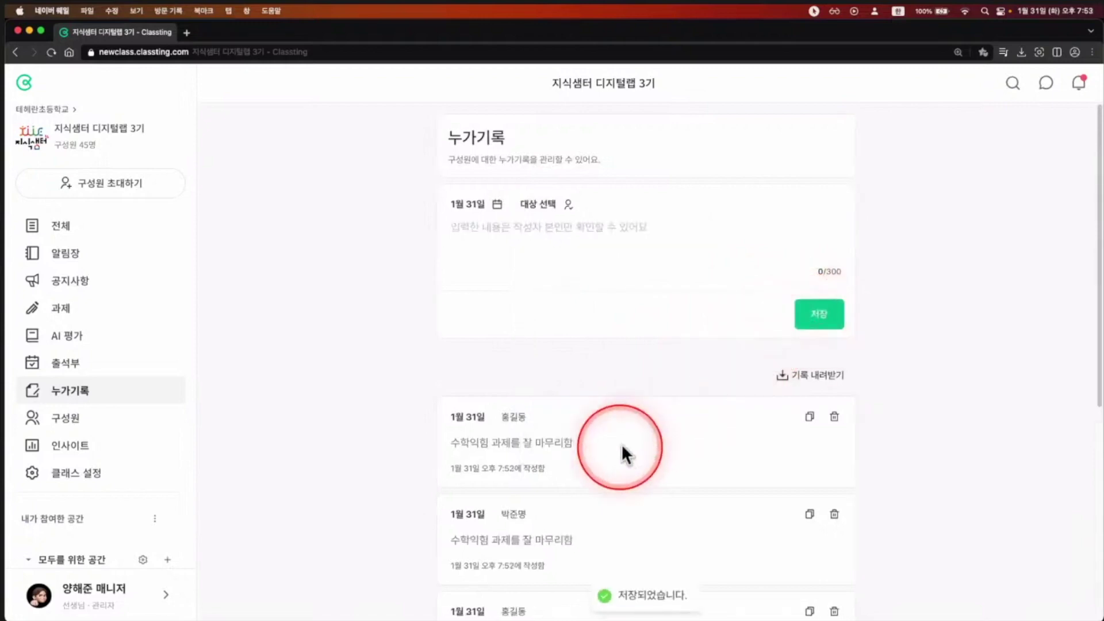
Step: Download the class's cumulative records as 누가기록_지식샘터 디지털랩 3기_20230131.csv
{"action": "scroll", "coordinate": [722, 501], "scroll_direction": "down", "scroll_amount": 1}
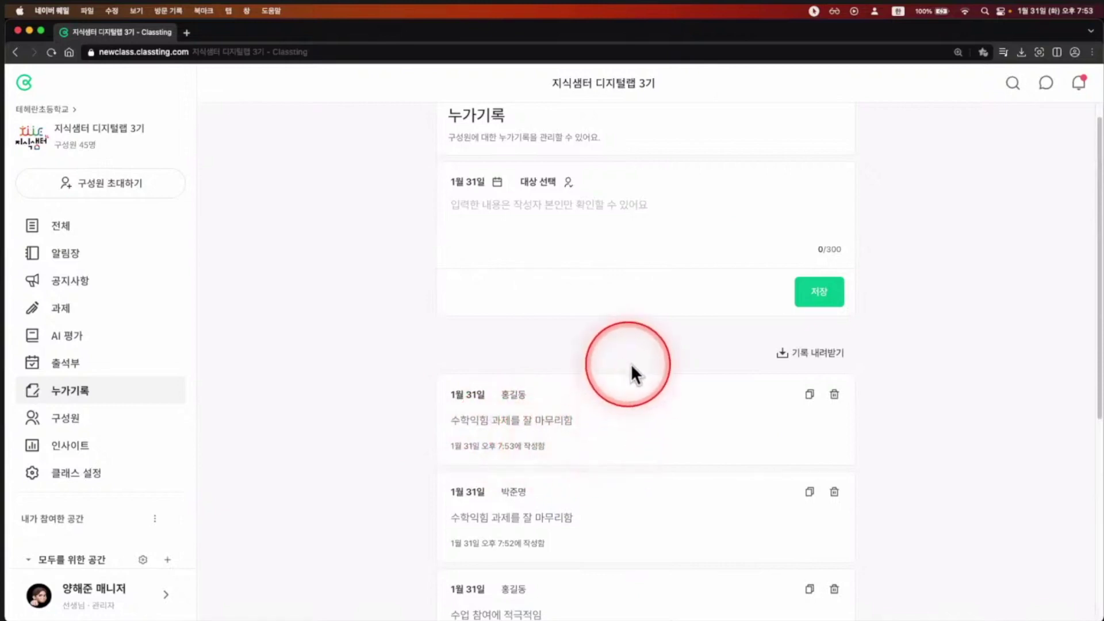
{"action": "scroll", "coordinate": [632, 373], "scroll_direction": "down", "scroll_amount": 1}
{"action": "scroll", "coordinate": [640, 373], "scroll_direction": "down", "scroll_amount": 2}
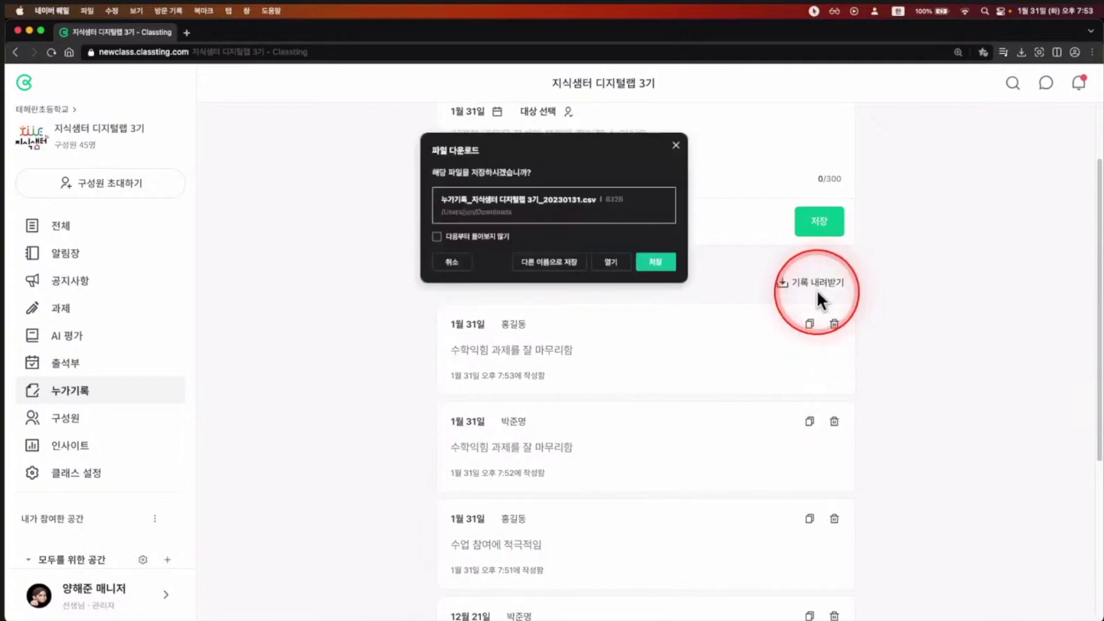
{"action": "left_click", "coordinate": [644, 260]}
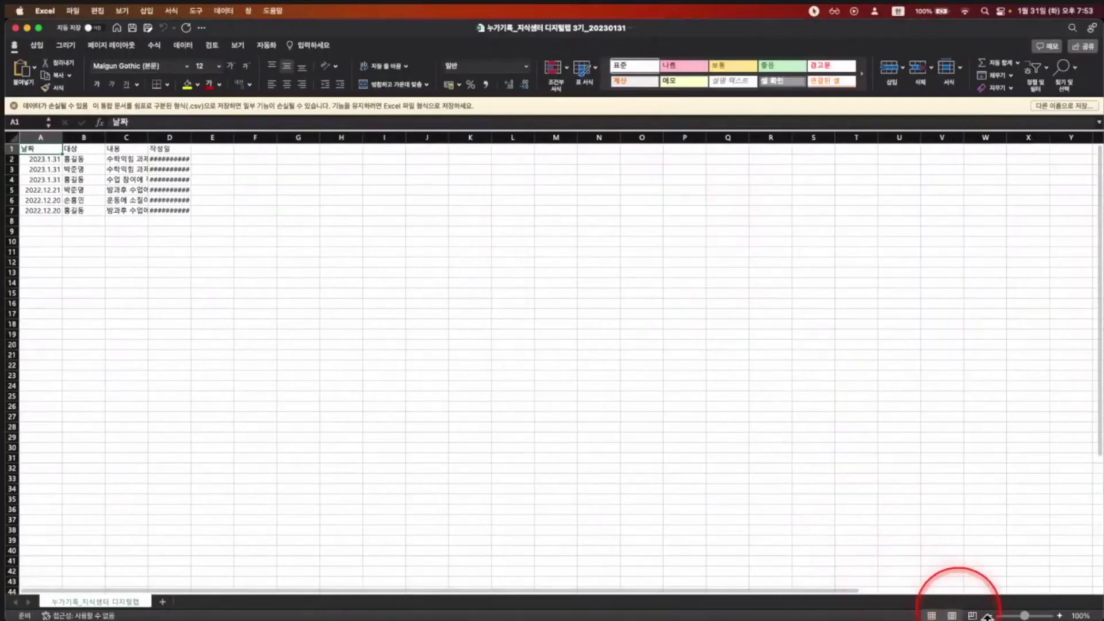
Step: In Excel, view the downloaded records at 300% zoom and auto-fit the 작성일 and 내용 columns to their contents
{"action": "left_click_drag", "start_coordinate": [955, 614], "coordinate": [1039, 615]}
{"action": "left_click", "coordinate": [128, 208]}
{"action": "left_click_drag", "start_coordinate": [128, 208], "coordinate": [155, 339]}
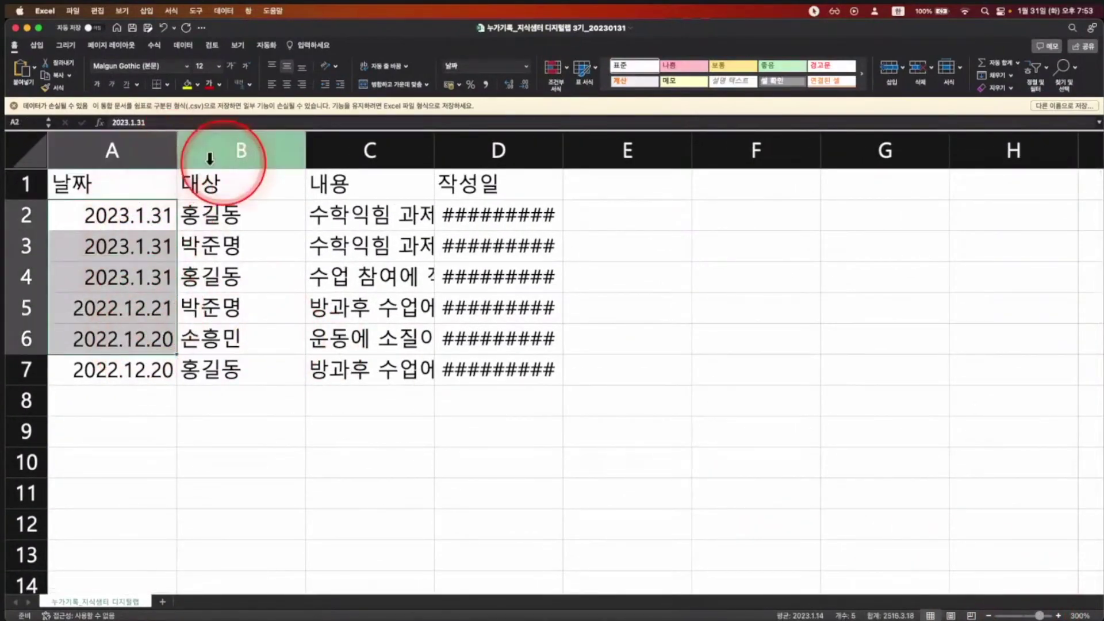
{"action": "left_click_drag", "start_coordinate": [239, 217], "coordinate": [242, 339]}
{"action": "left_click_drag", "start_coordinate": [368, 217], "coordinate": [406, 345]}
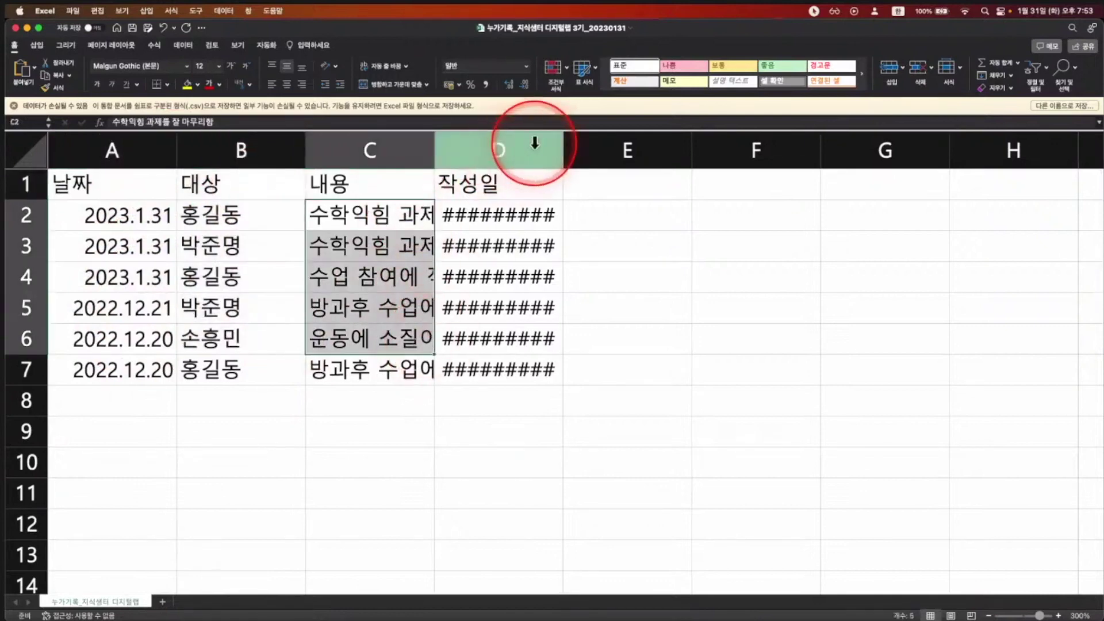
{"action": "double_click", "coordinate": [562, 144]}
{"action": "left_click_drag", "start_coordinate": [583, 215], "coordinate": [578, 345]}
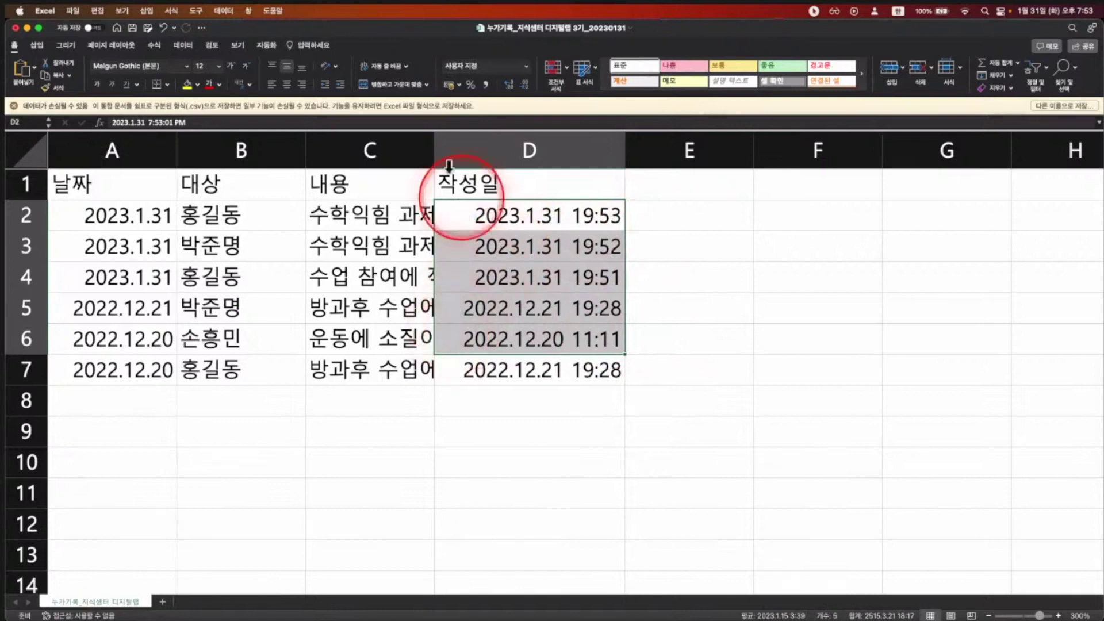
{"action": "double_click", "coordinate": [434, 137]}
{"action": "left_click_drag", "start_coordinate": [682, 226], "coordinate": [692, 357]}
Step: Add filters to A1:D7 and filter the 대상 column to show only the records of the student named in B2
{"action": "left_click_drag", "start_coordinate": [158, 185], "coordinate": [887, 389]}
{"action": "left_click", "coordinate": [1041, 61]}
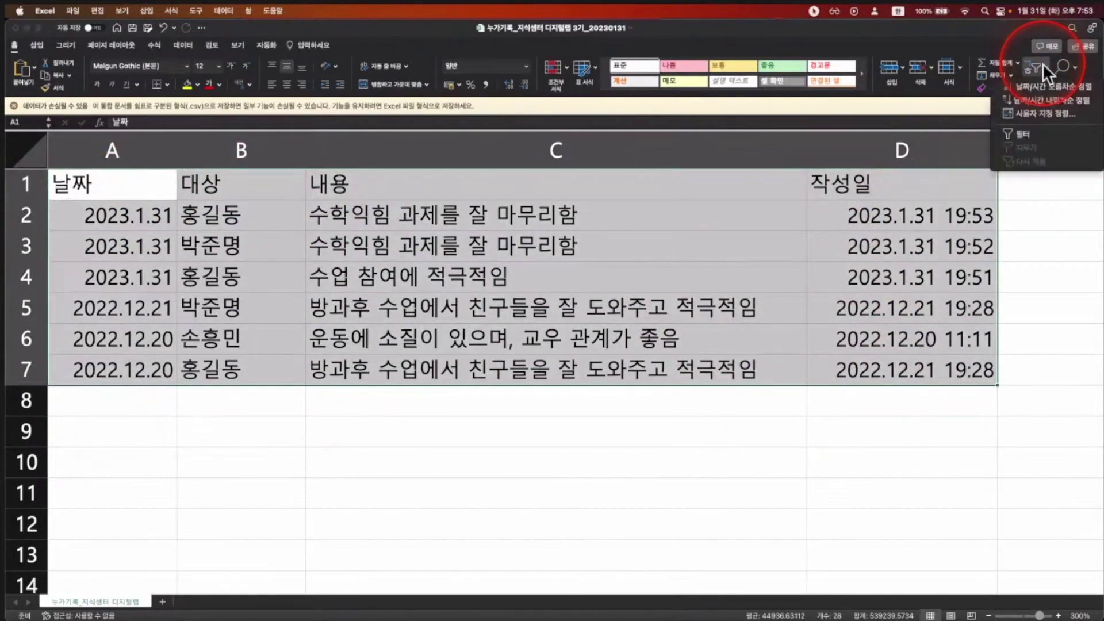
{"action": "left_click", "coordinate": [1047, 121]}
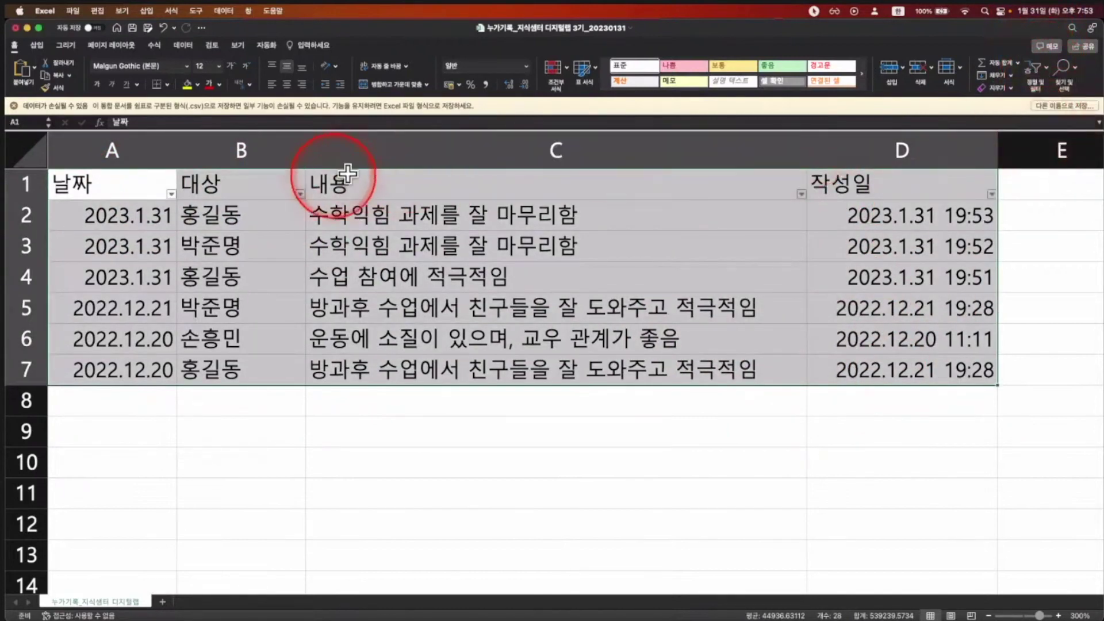
{"action": "left_click", "coordinate": [300, 194]}
{"action": "left_click", "coordinate": [334, 328]}
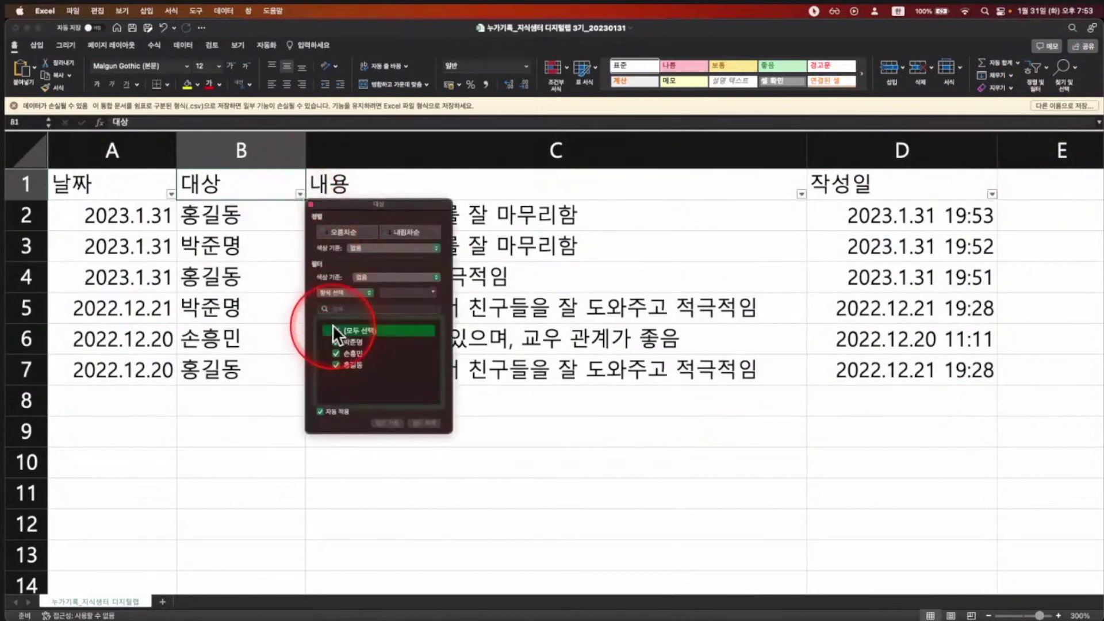
{"action": "left_click", "coordinate": [342, 364]}
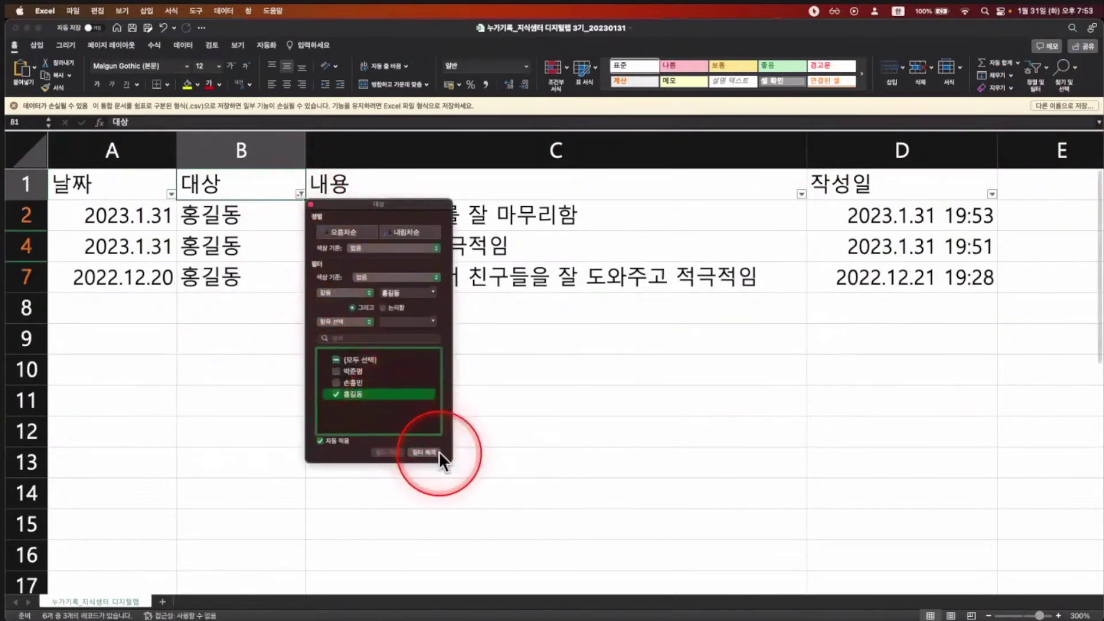
{"action": "left_click", "coordinate": [636, 413]}
{"action": "left_click_drag", "start_coordinate": [453, 236], "coordinate": [854, 276]}
{"action": "left_click_drag", "start_coordinate": [887, 209], "coordinate": [893, 282]}
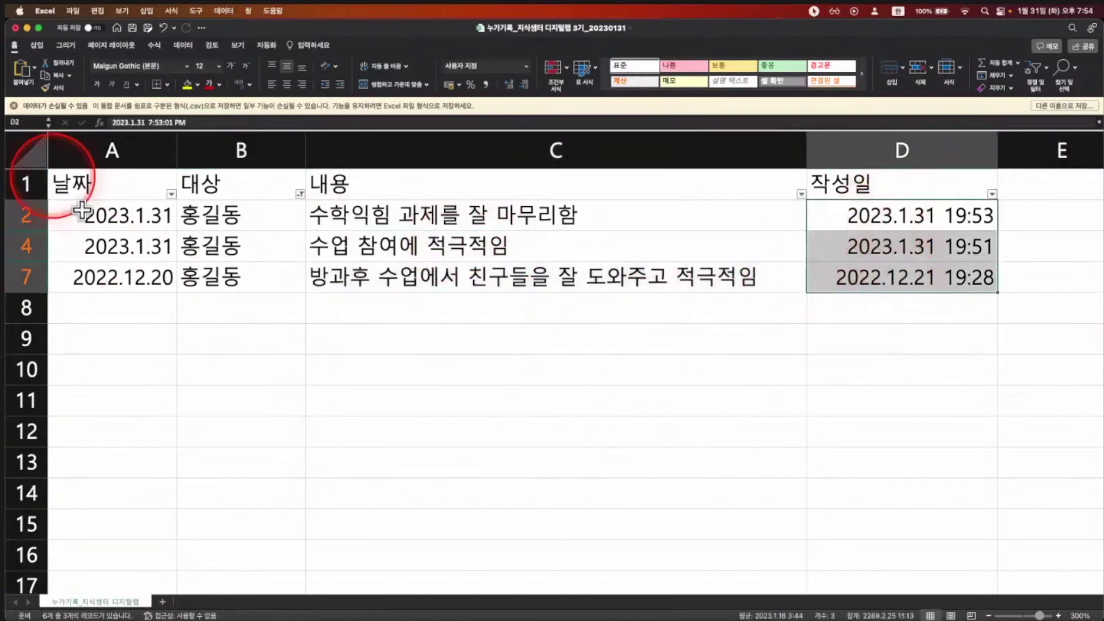
Step: Close the downloaded CSV workbook without saving its changes and open the class's 인사이트 page in Classting
{"action": "left_click", "coordinate": [16, 28]}
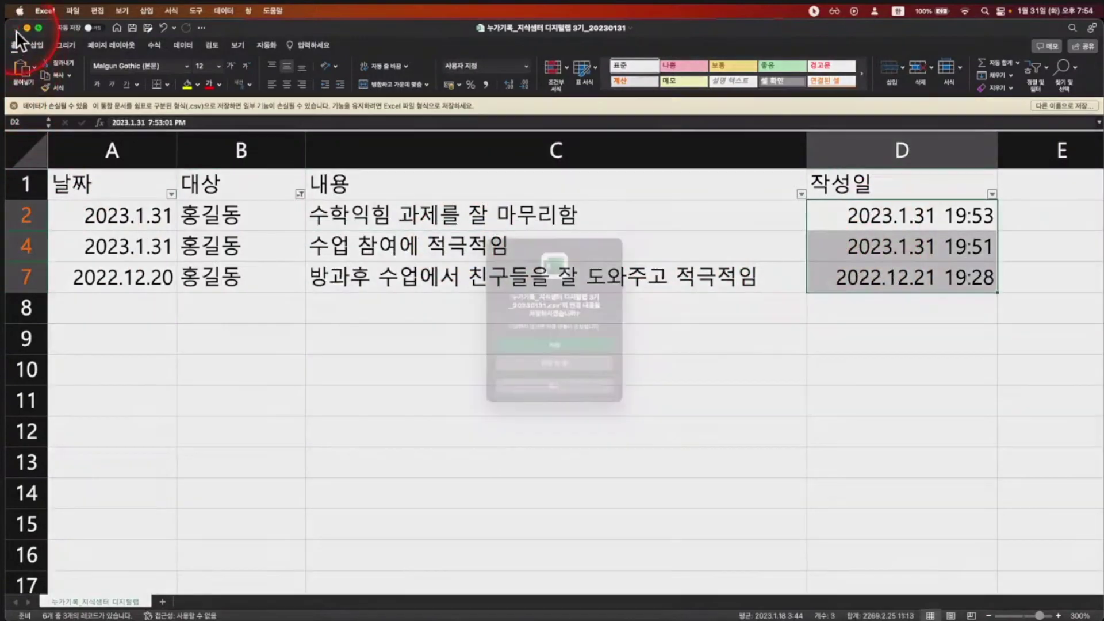
{"action": "left_click", "coordinate": [540, 367]}
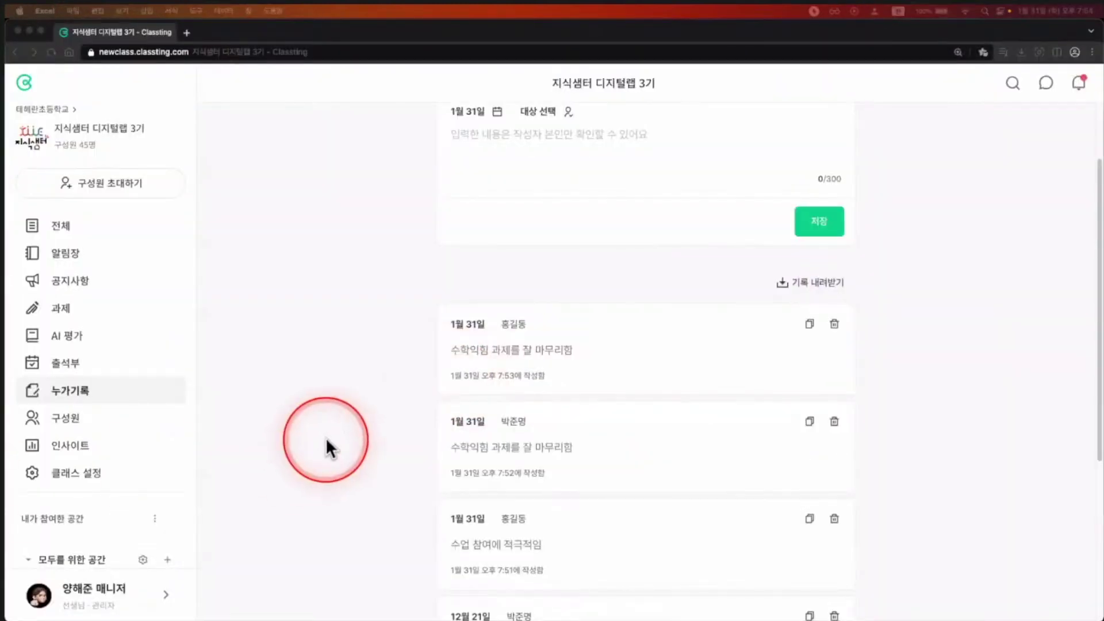
{"action": "left_click", "coordinate": [69, 458]}
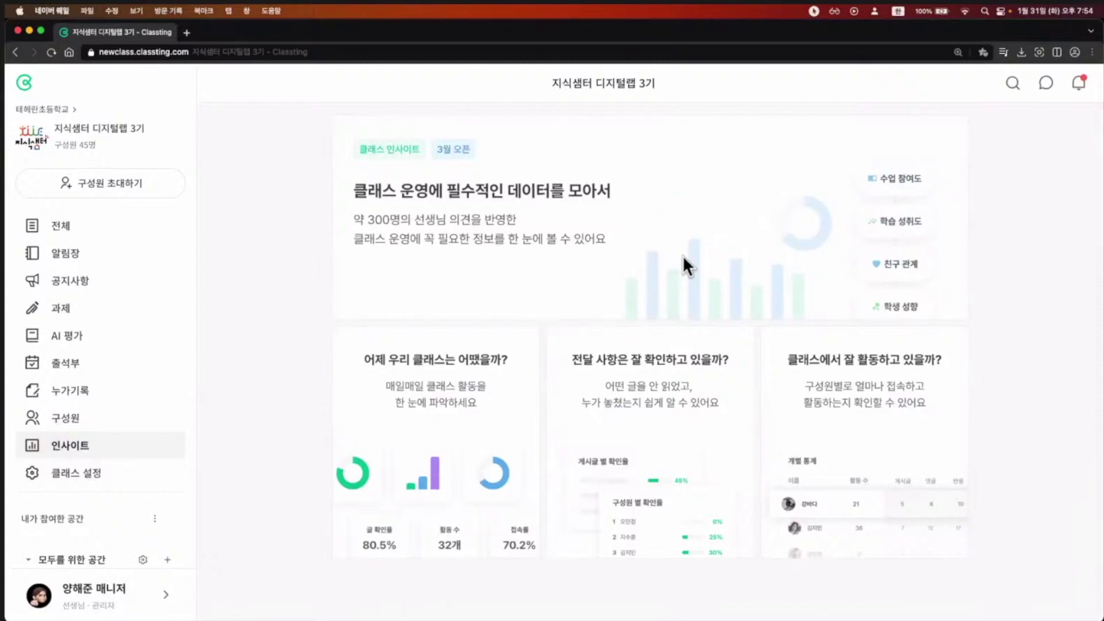
{"action": "key", "text": "ctrl+Left"}
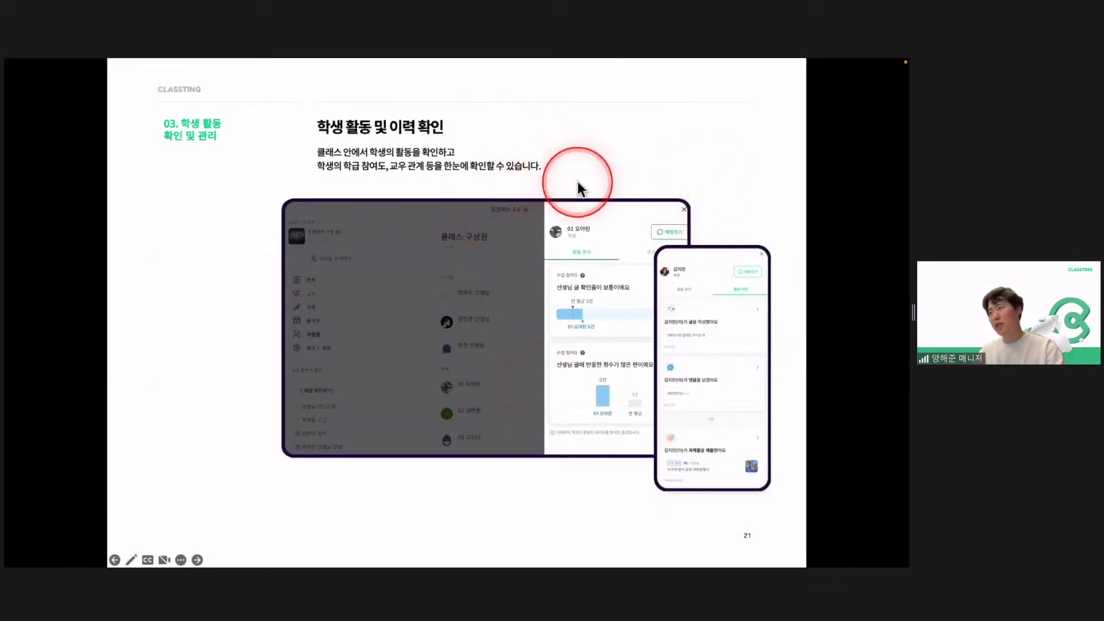
{"action": "key", "text": "Right"}
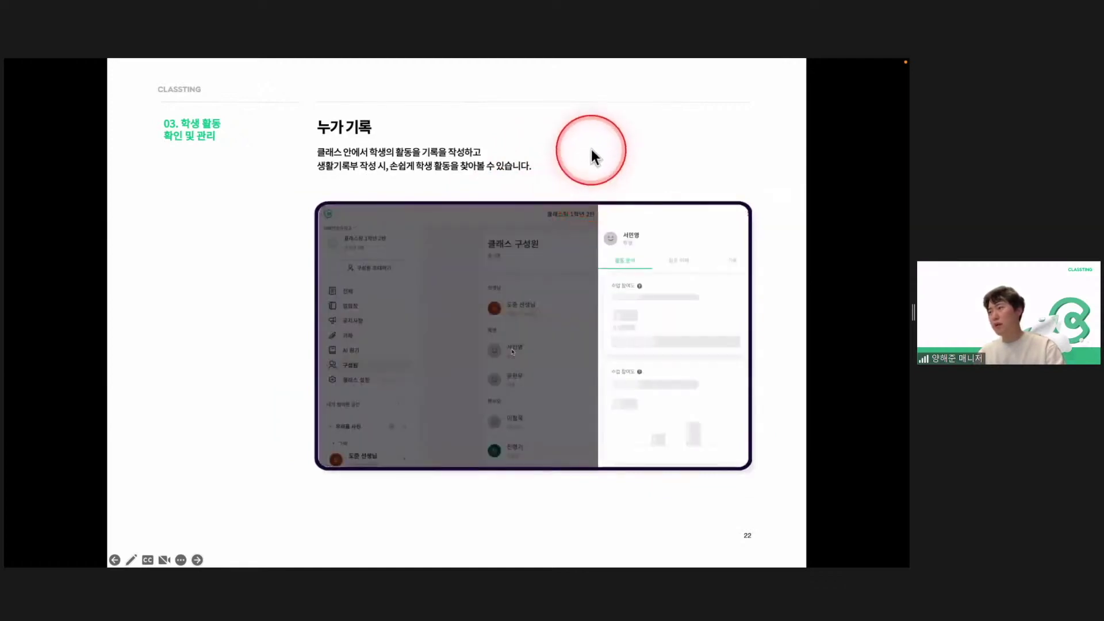
{"action": "key", "text": "Right"}
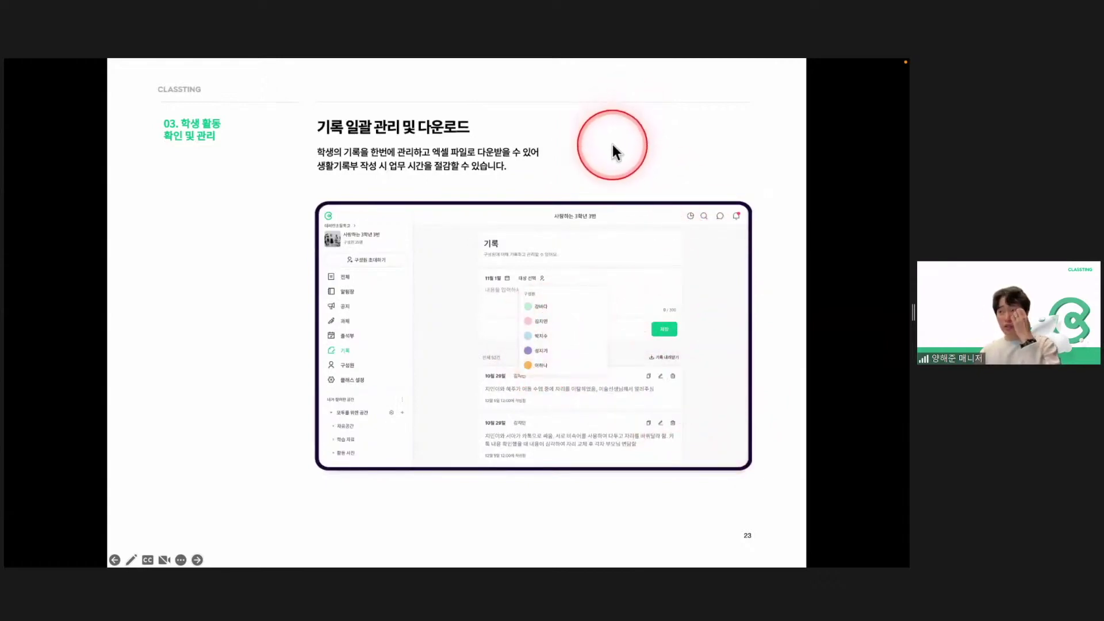
{"action": "key", "text": "Right"}
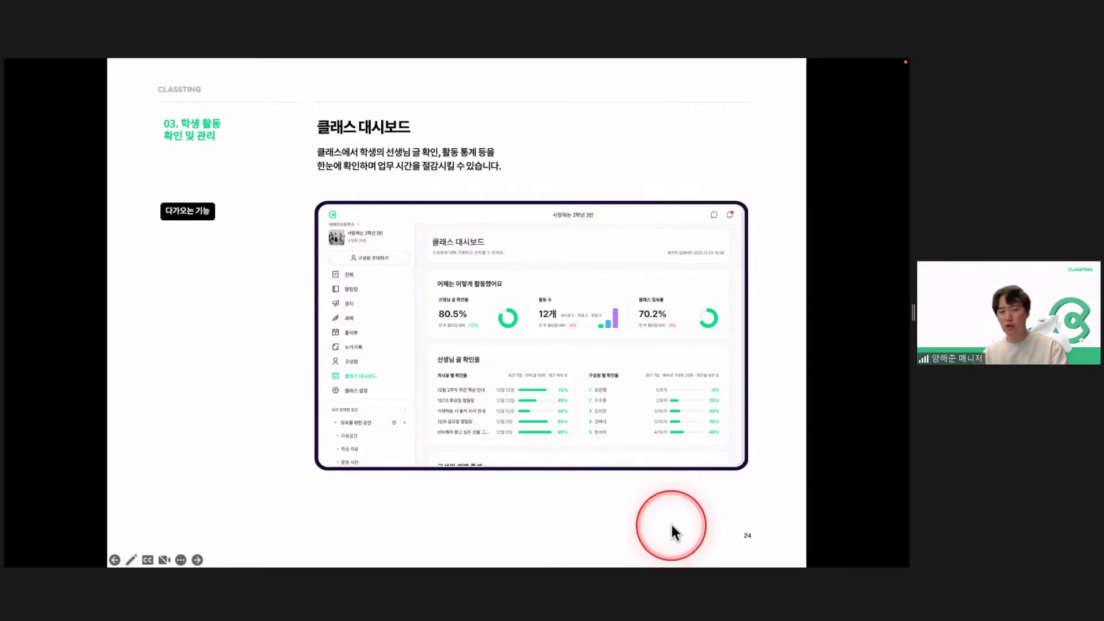
{"action": "key", "text": "ctrl"}
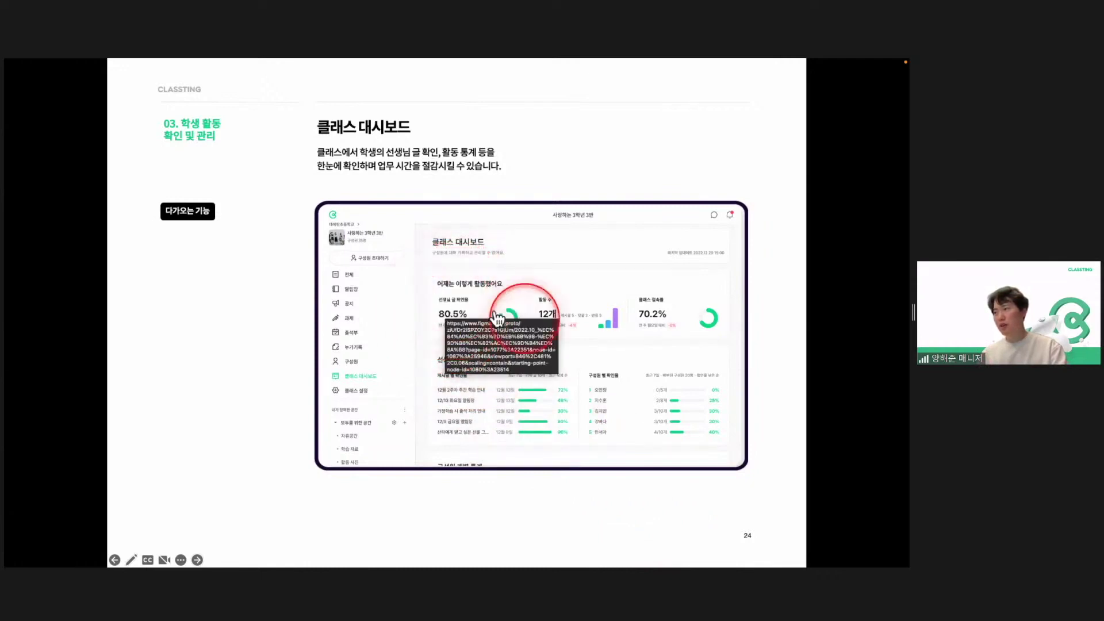
{"action": "key", "text": "ctrl"}
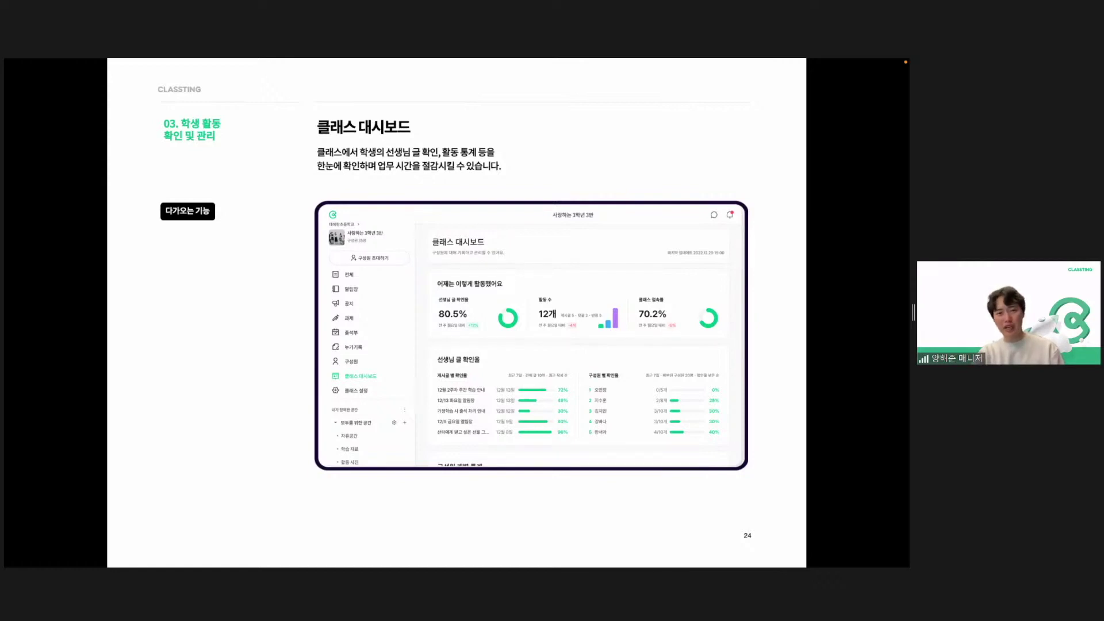
{"action": "key", "text": "Right"}
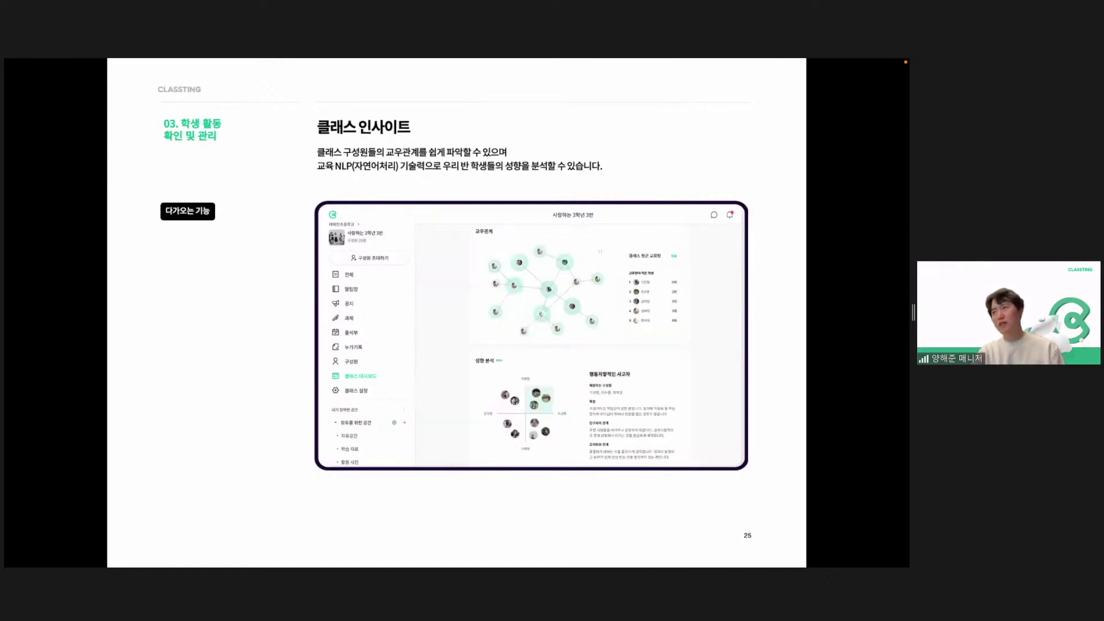